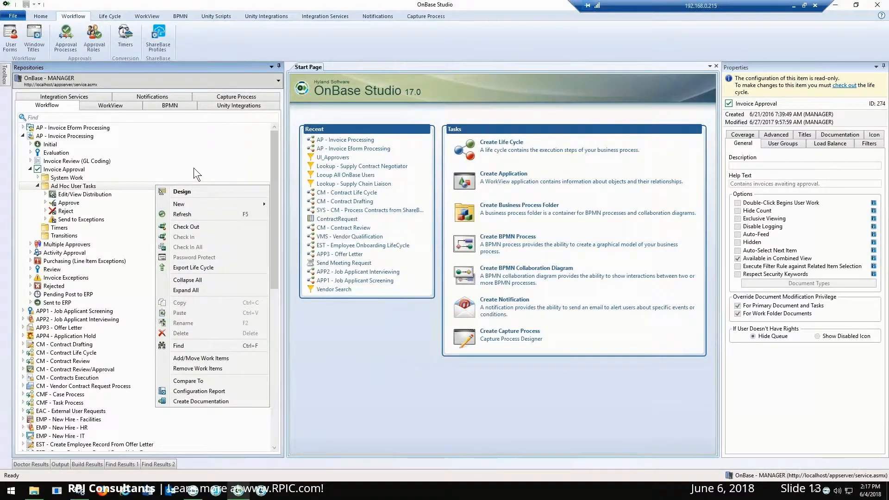
# Examine the AP - Invoice Approval process configuration, covering document types, user groups, approval users, keyword types, Unity Form fields and notifications
pyautogui.click(70, 50)
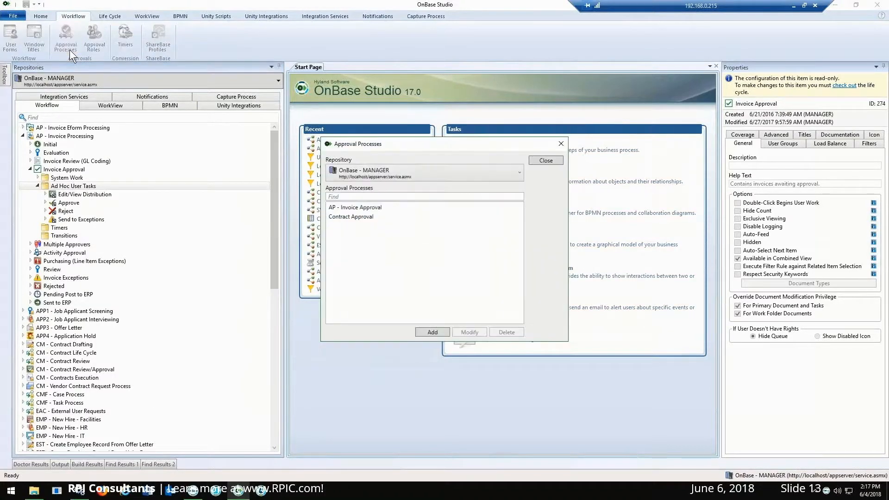
pyautogui.doubleClick(391, 208)
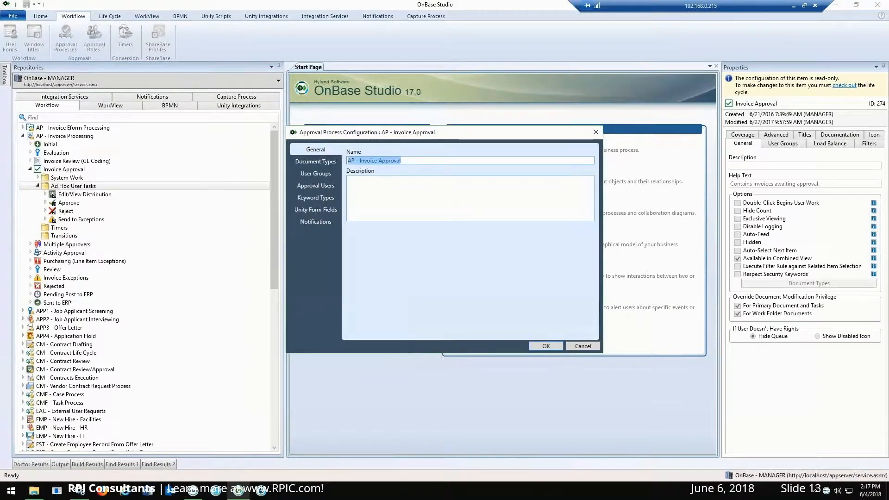
pyautogui.click(332, 160)
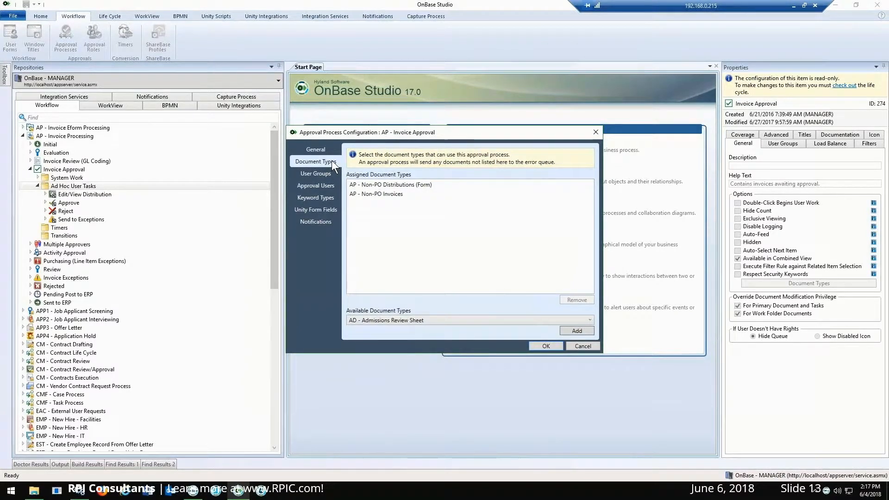
pyautogui.click(327, 173)
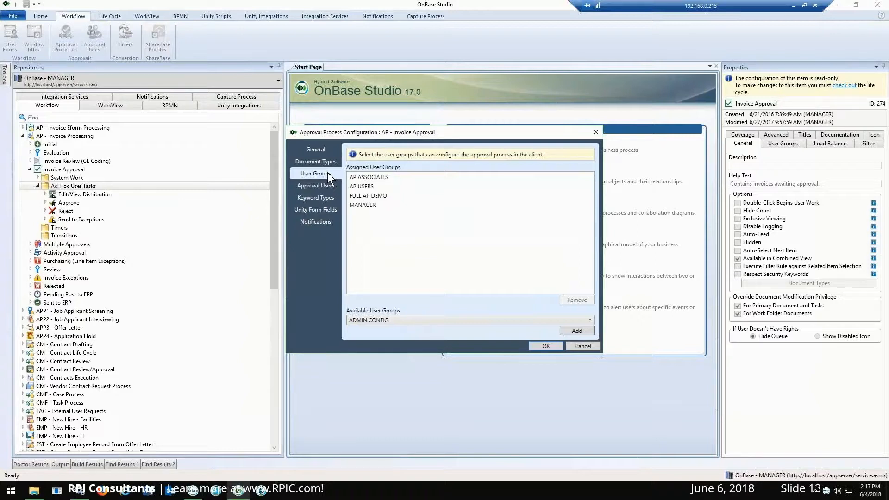
pyautogui.click(325, 182)
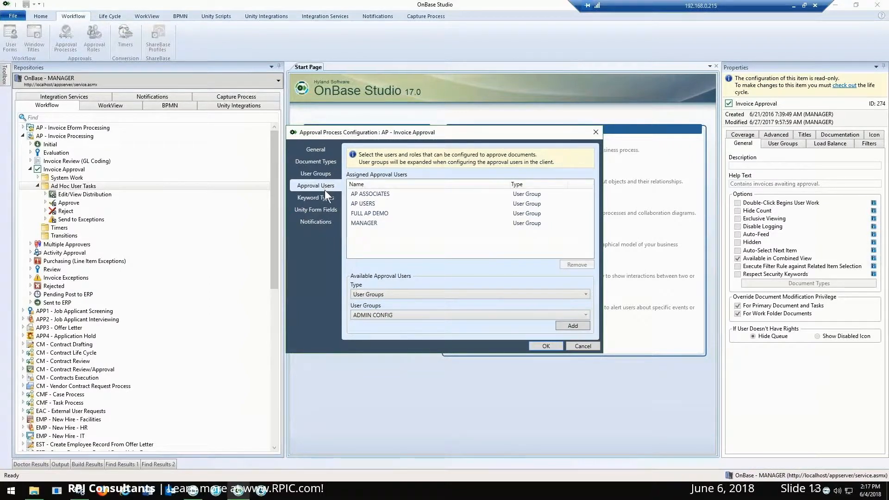
pyautogui.click(327, 197)
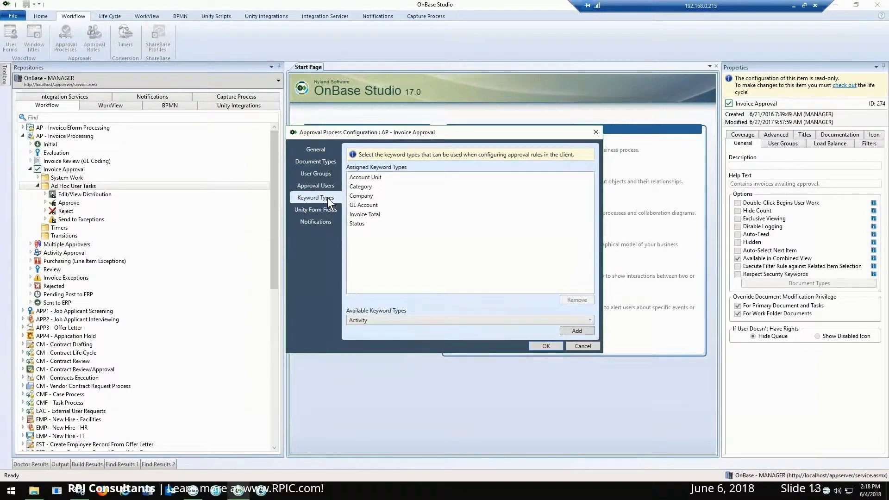
pyautogui.click(305, 208)
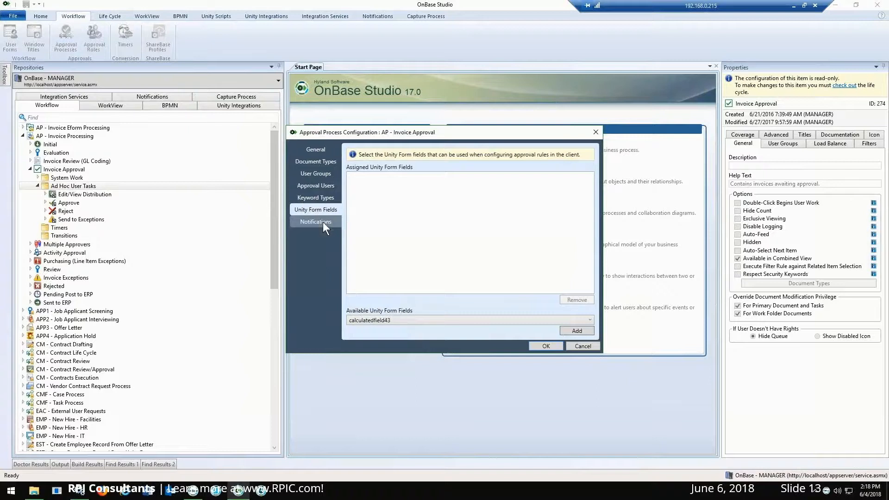
pyautogui.click(324, 221)
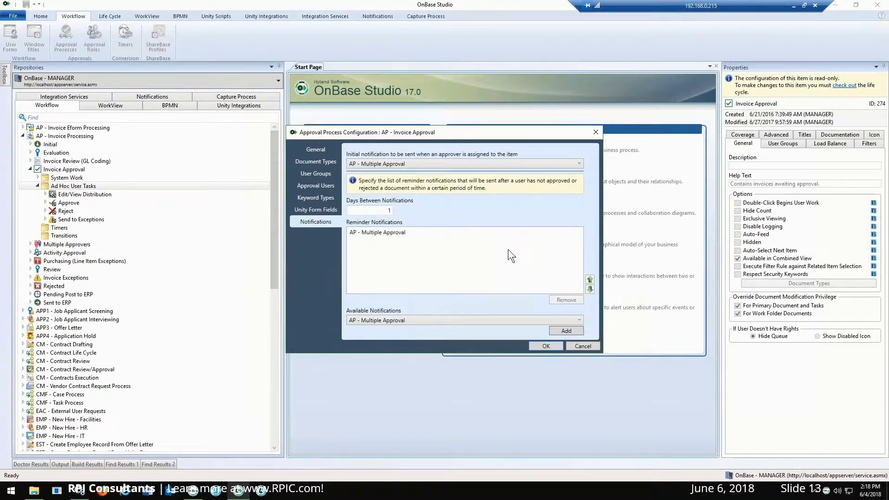
pyautogui.click(556, 347)
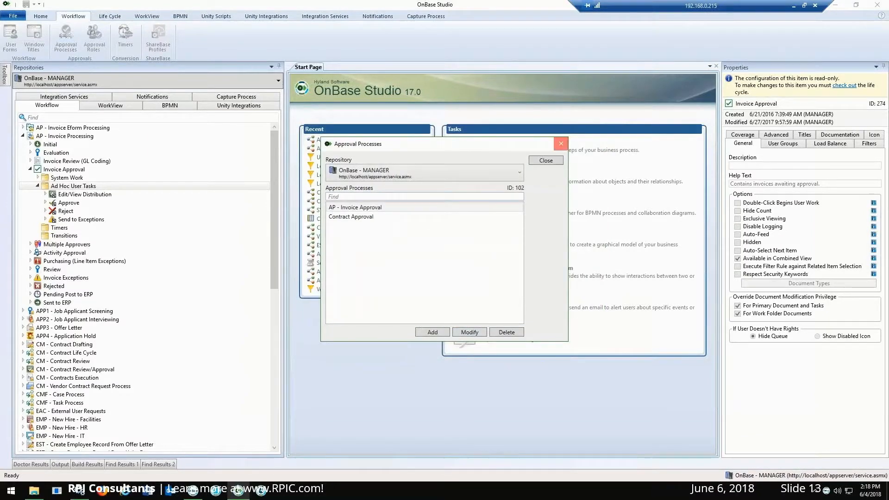
pyautogui.click(561, 144)
# Switch to the OnBase client and open the AP - Invoice Approval process in approval management
pyautogui.click(192, 490)
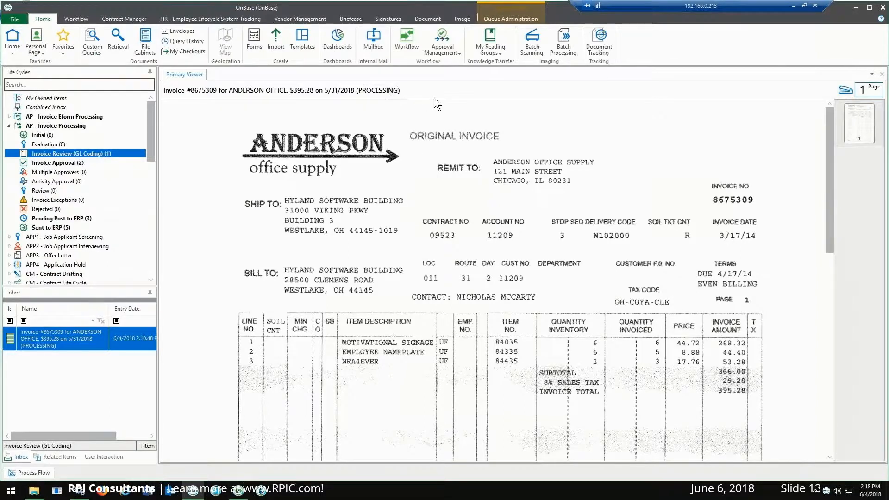
pyautogui.click(457, 52)
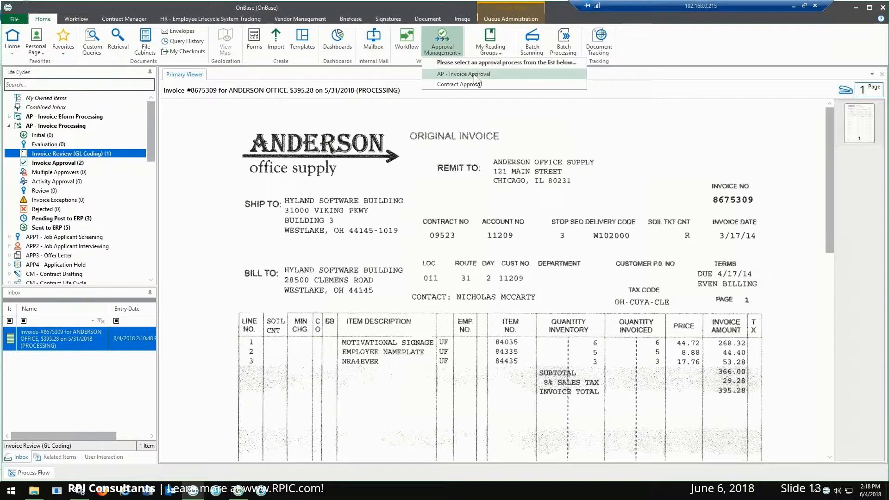
pyautogui.click(474, 76)
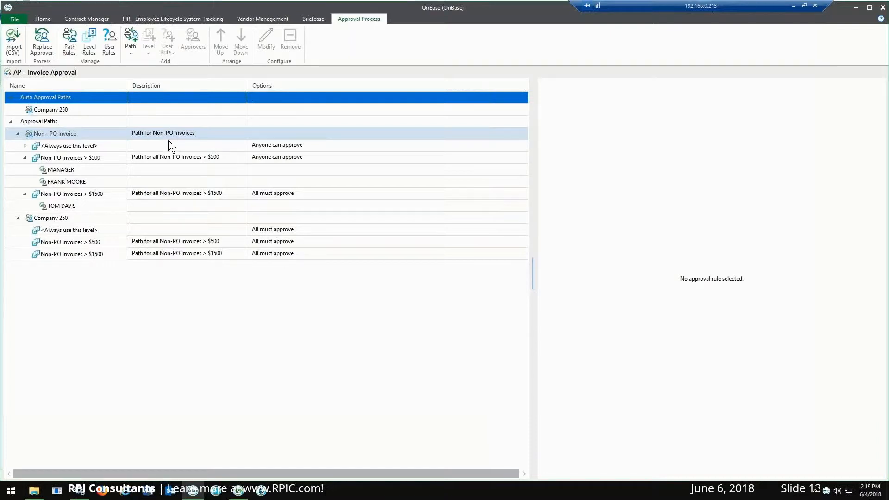
# Add a new approval level named "Non-PO Invoices > $5000" to the Non - PO Invoice path
pyautogui.rightClick(84, 194)
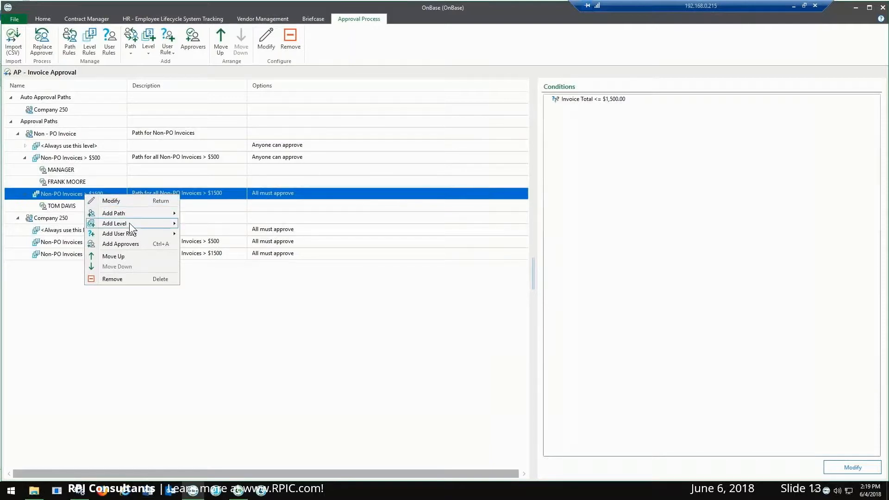
pyautogui.moveTo(129, 223)
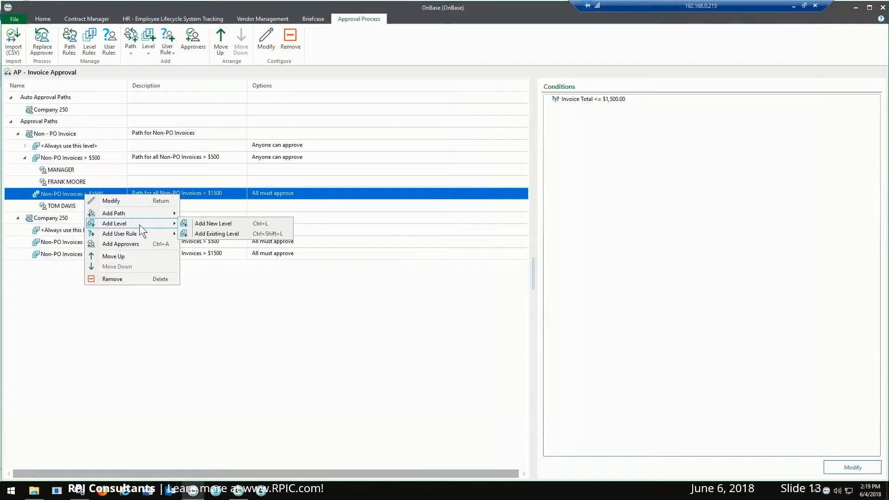
pyautogui.click(199, 224)
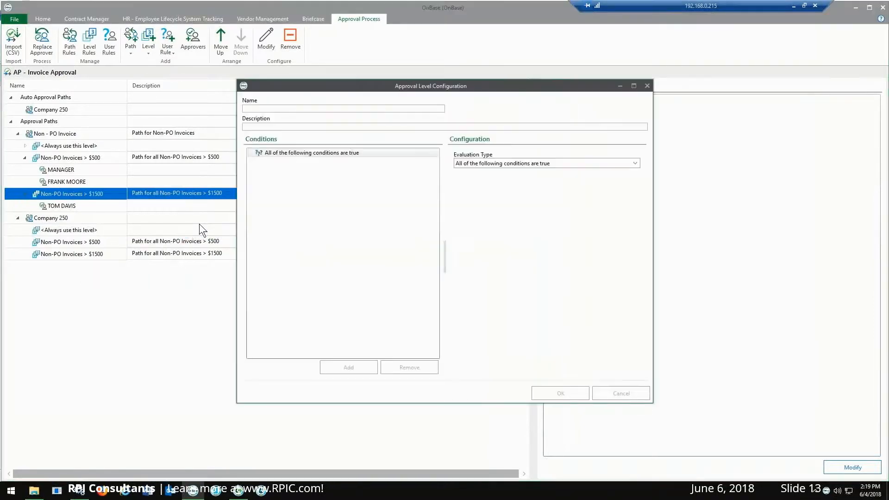
pyautogui.click(272, 109)
pyautogui.write('Non-PO Invoices > $5000')
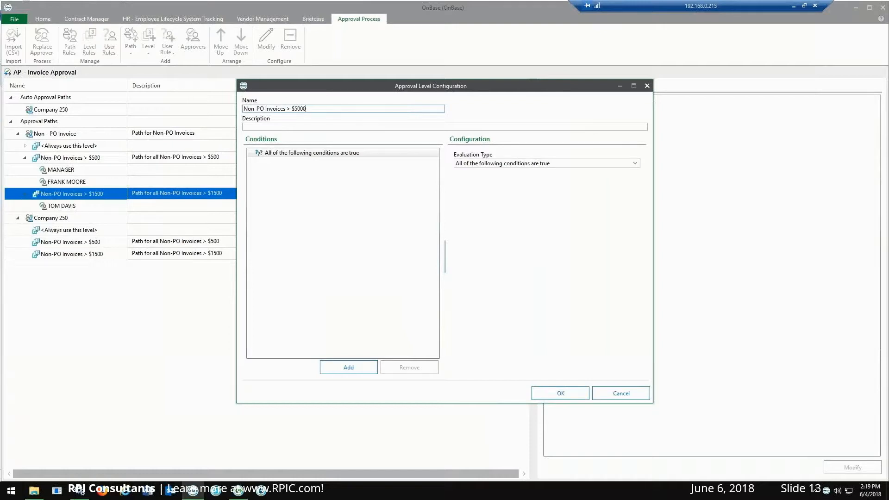
# Set the new level's condition to evaluate the Invoice Total keyword as Greater Than the constant 5000, and save the level
pyautogui.click(522, 163)
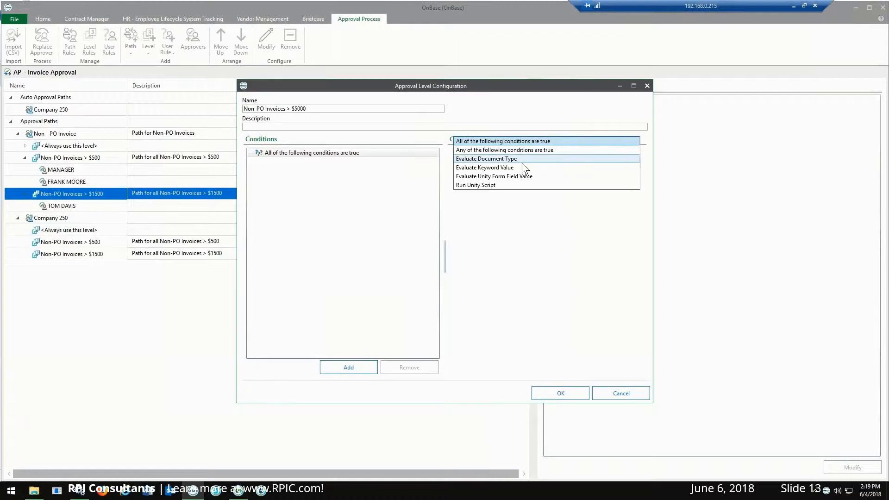
pyautogui.click(515, 168)
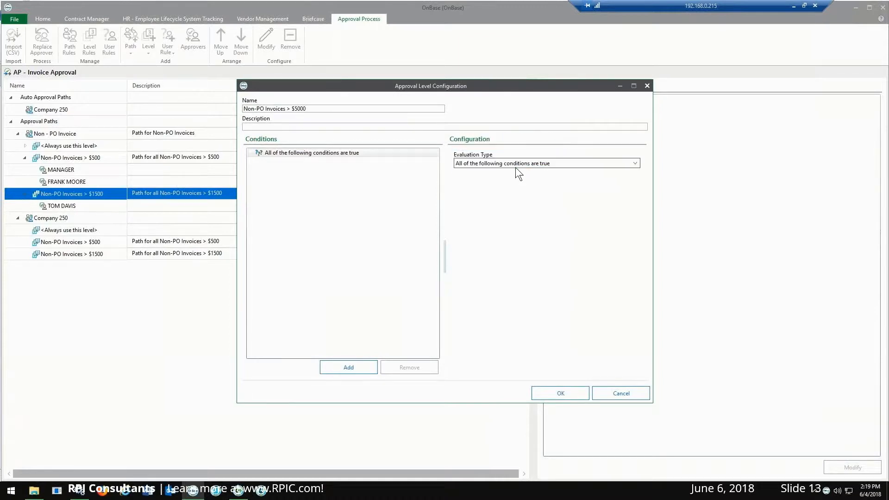
pyautogui.click(517, 189)
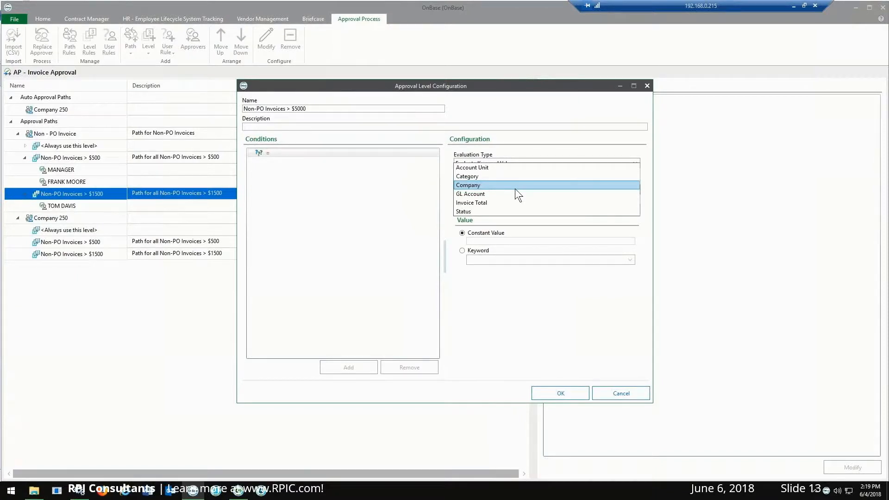
pyautogui.click(502, 203)
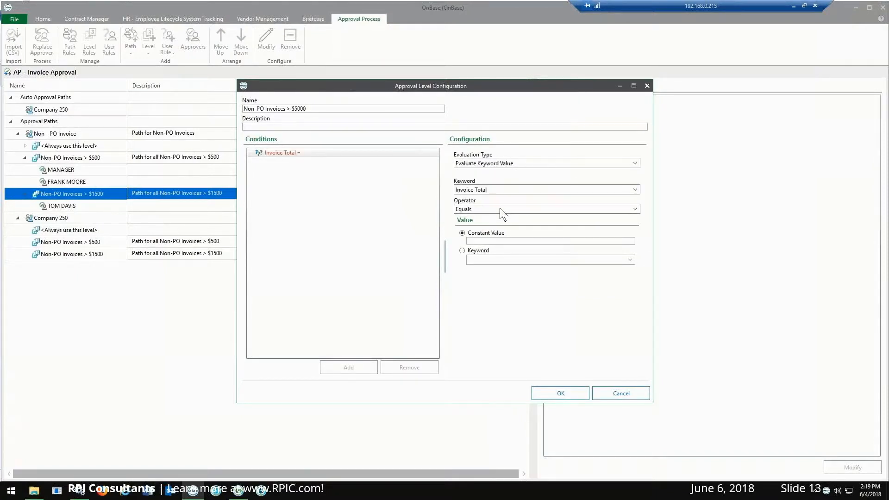
pyautogui.click(499, 208)
pyautogui.click(495, 230)
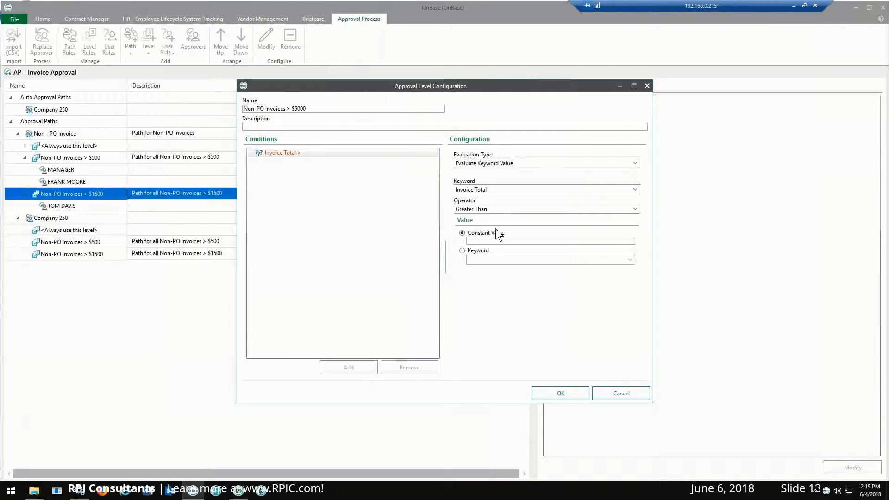
pyautogui.click(502, 241)
pyautogui.write('5000')
pyautogui.click(576, 395)
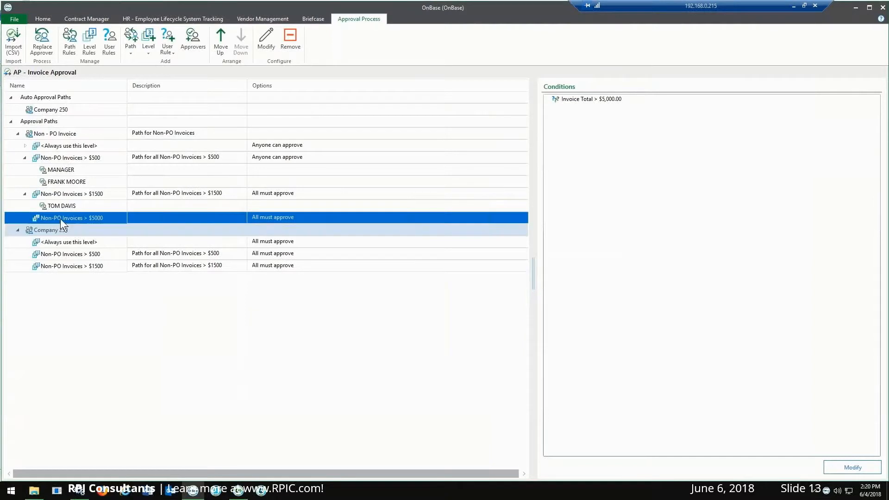
# Assign the MANAGER user as approver for the Non-PO Invoices > $5000 level
pyautogui.rightClick(46, 219)
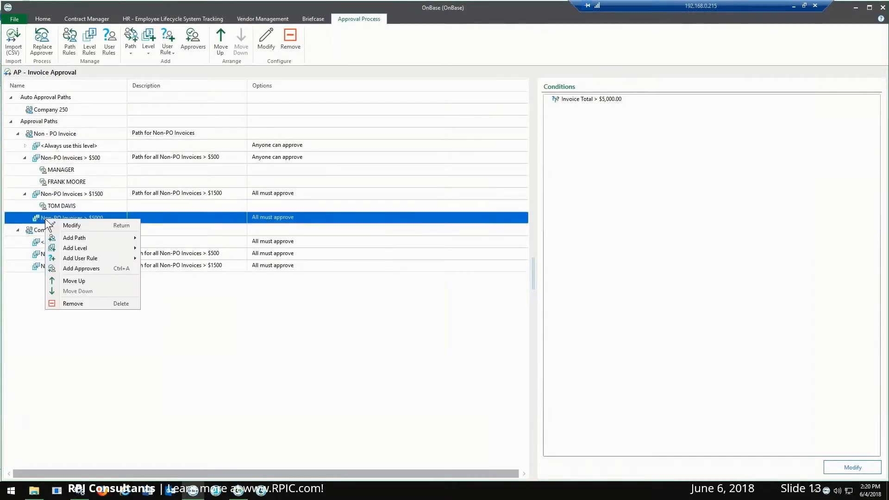
pyautogui.click(93, 268)
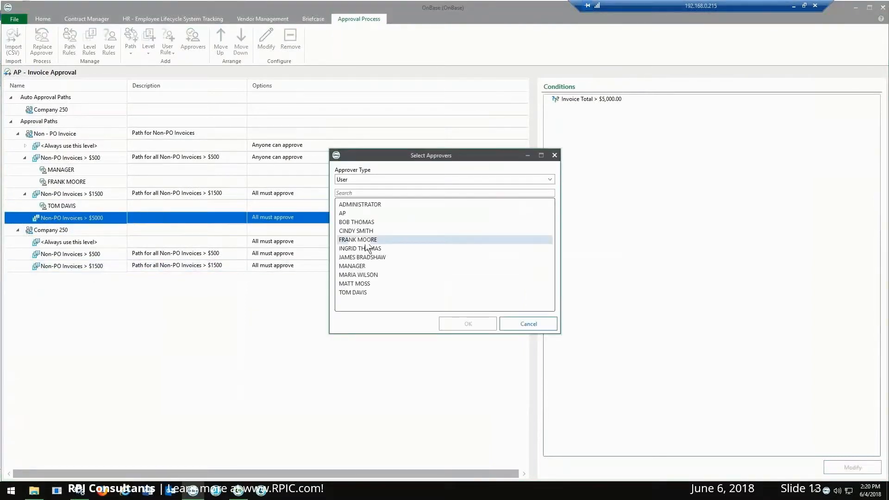
pyautogui.click(366, 265)
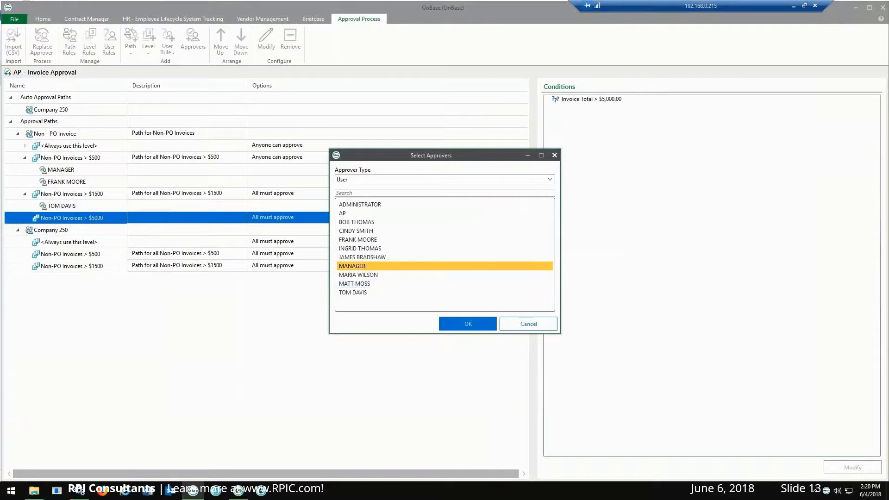
pyautogui.click(468, 324)
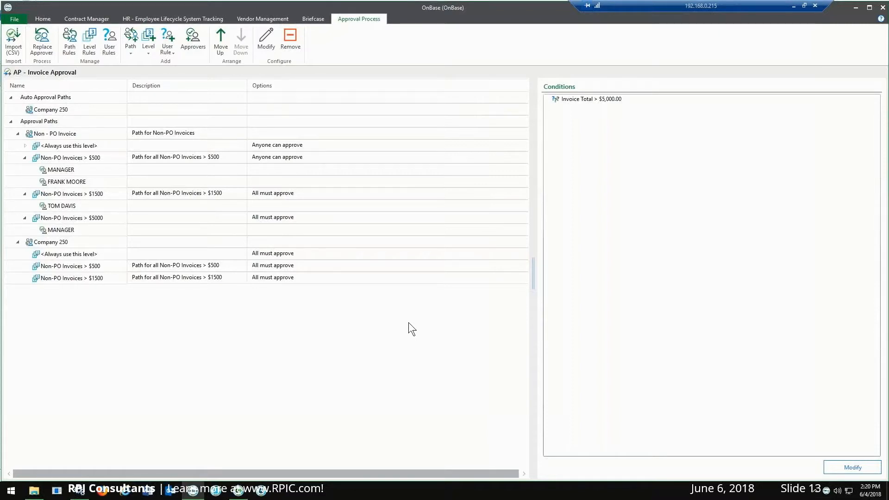
# Review the CSV import options for the approval process without importing a file
pyautogui.click(14, 47)
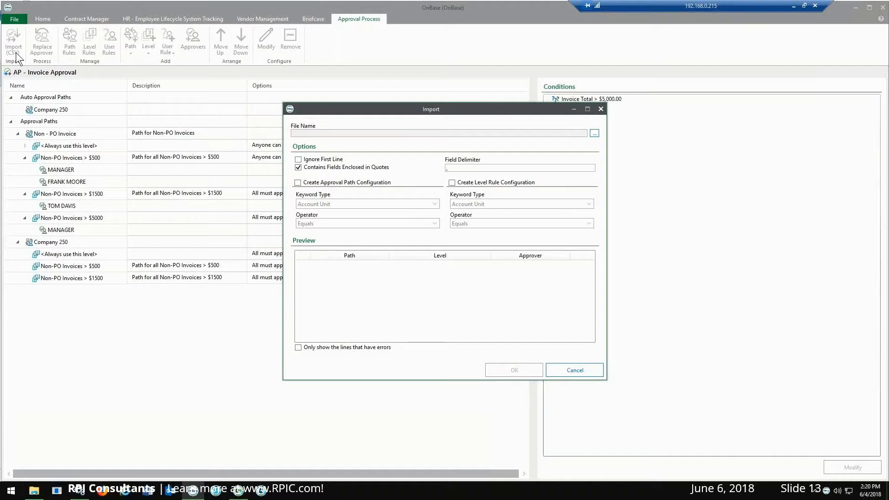
pyautogui.click(575, 370)
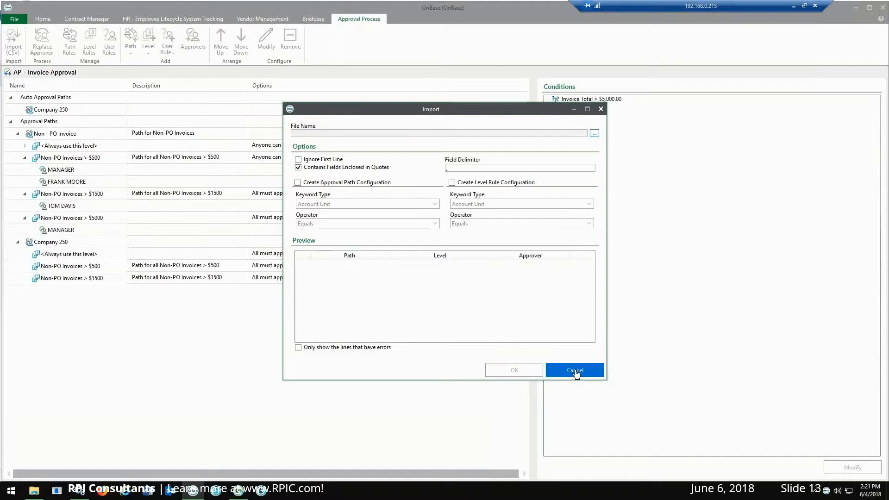
pyautogui.click(157, 253)
pyautogui.click(288, 146)
pyautogui.click(299, 171)
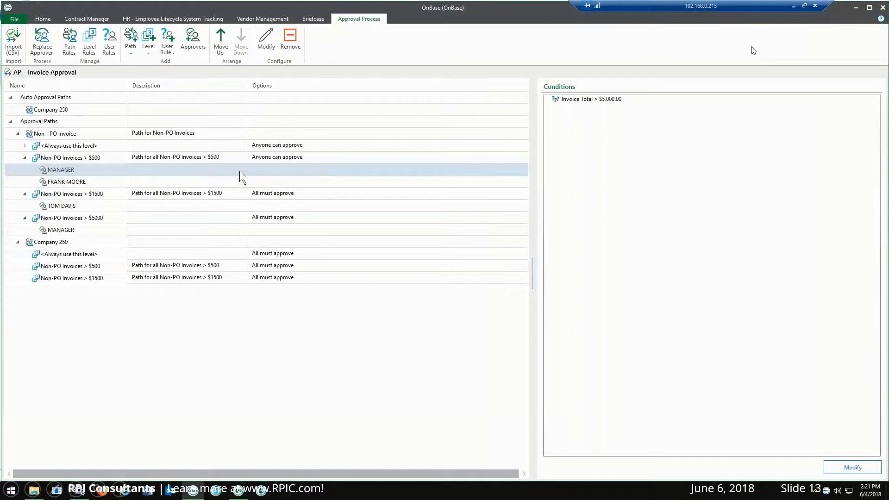
# Return to the workflow and submit the ANDERSON OFFICE invoice in Invoice Review (GL Coding) for approval
pyautogui.click(43, 20)
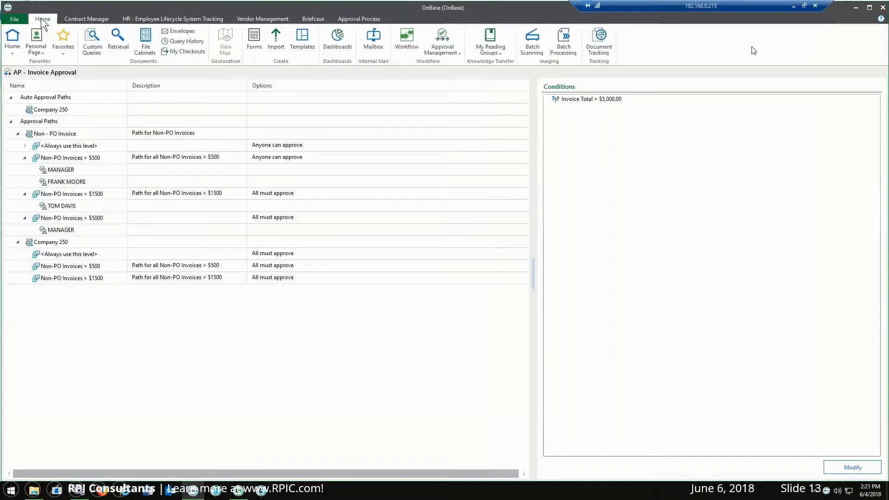
pyautogui.click(406, 40)
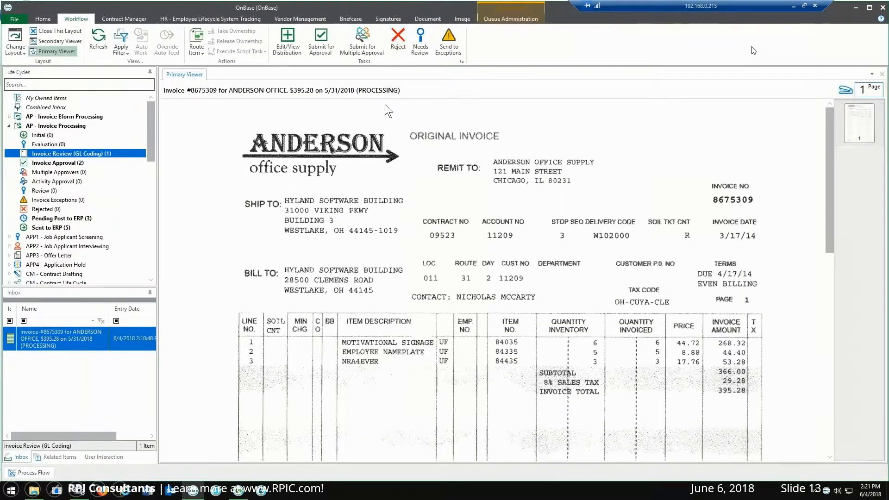
pyautogui.click(316, 47)
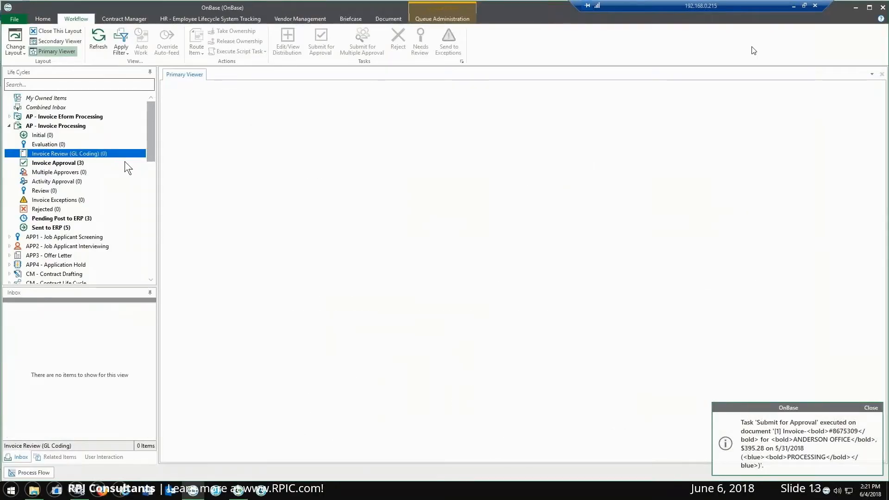
# Approve the ANDERSON OFFICE invoice in the Invoice Approval queue
pyautogui.click(65, 163)
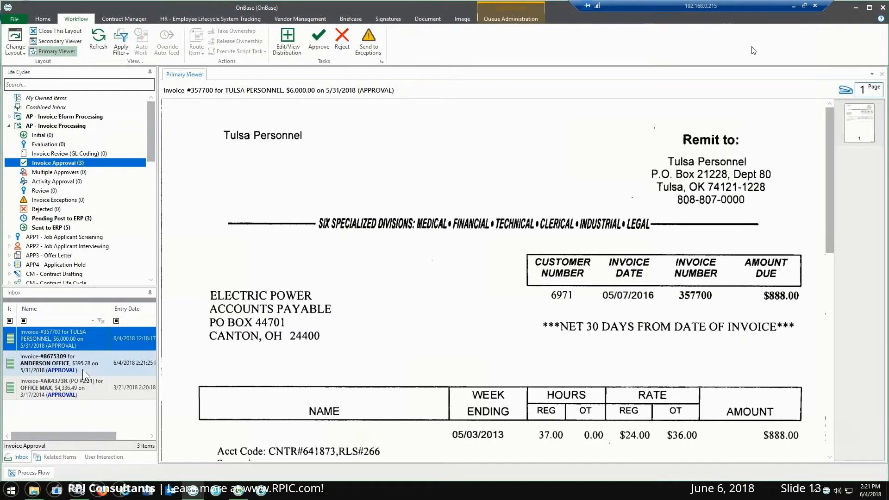
pyautogui.click(86, 373)
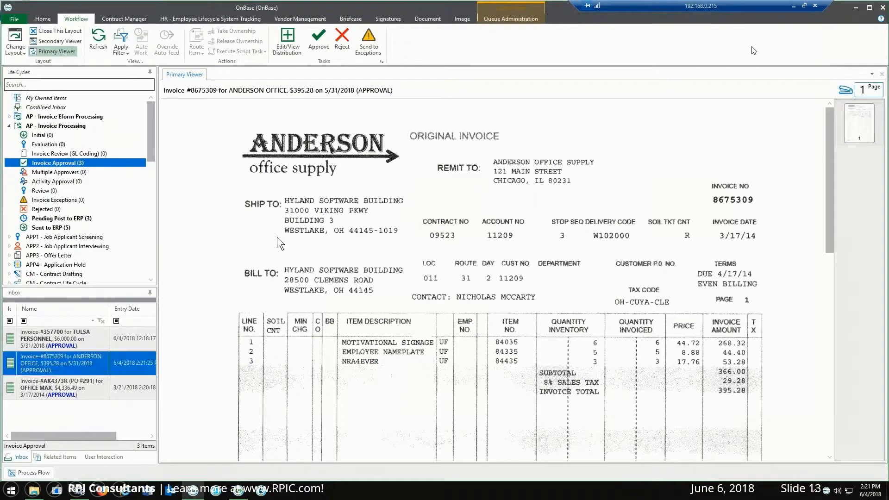
pyautogui.click(325, 50)
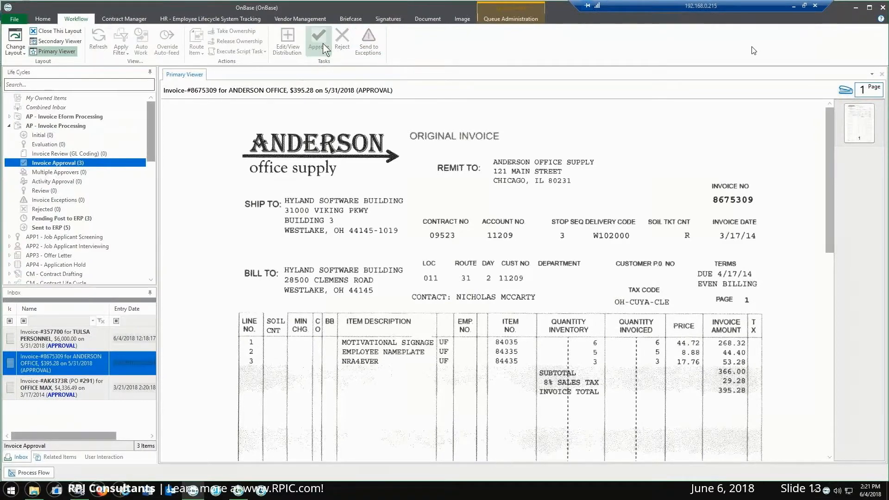